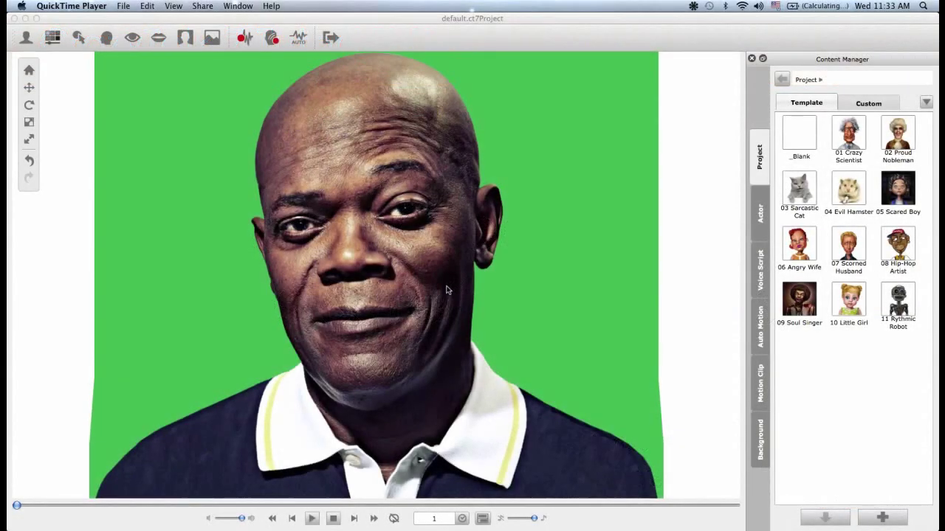
# Preview the face animation, then dismiss the notice that an eye template is required
pyautogui.click(313, 519)
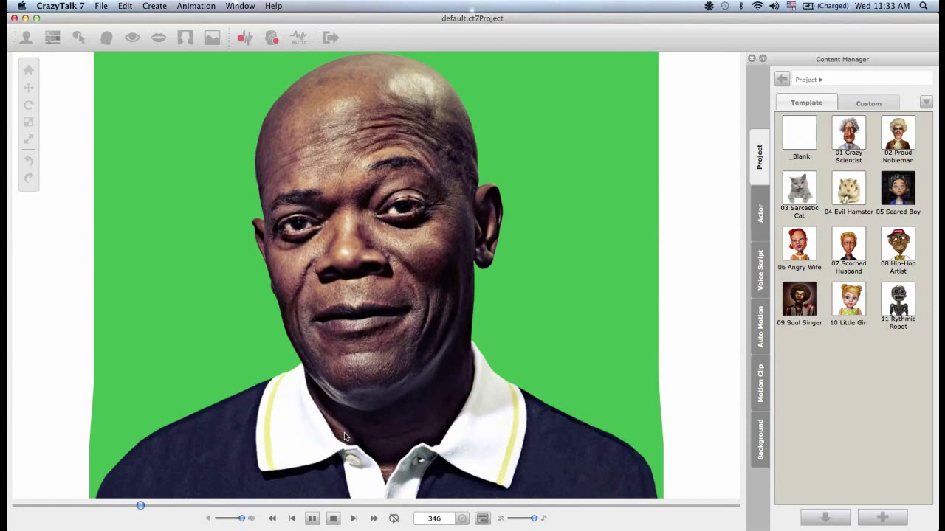
pyautogui.click(333, 520)
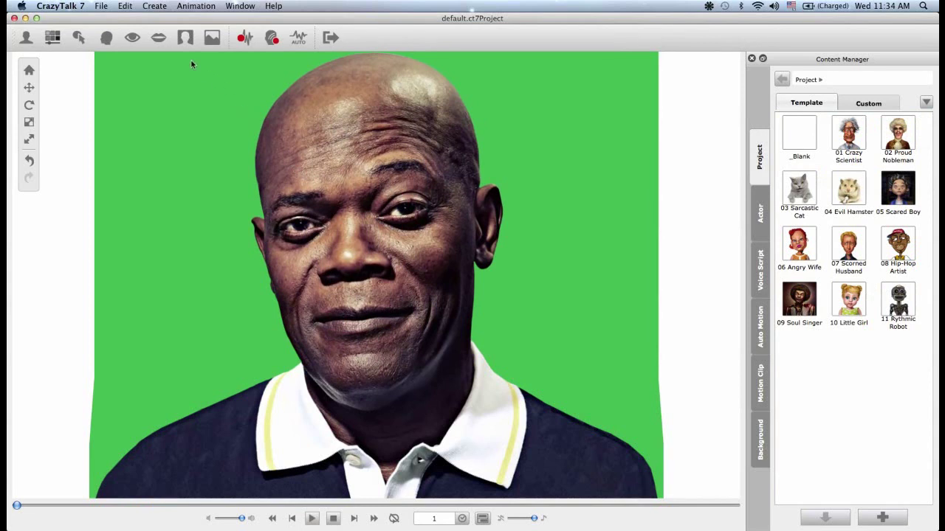
pyautogui.click(131, 38)
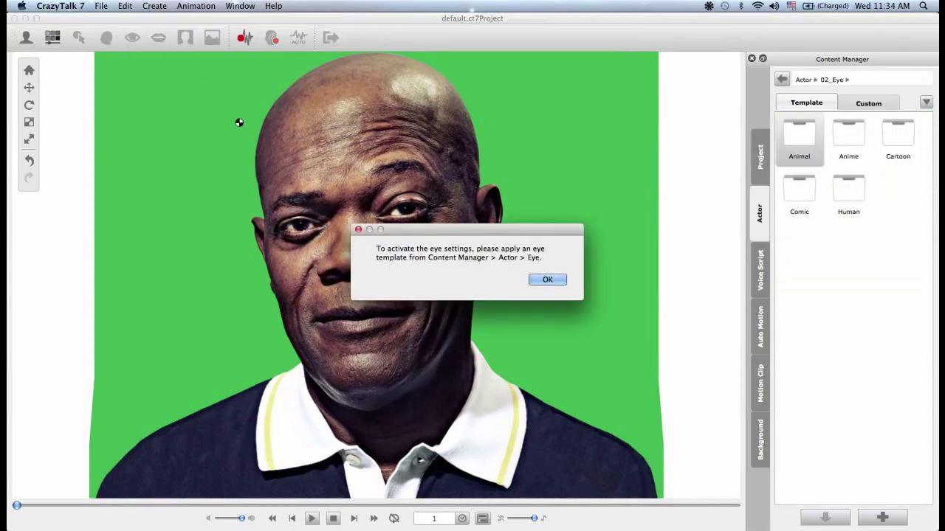
pyautogui.click(542, 281)
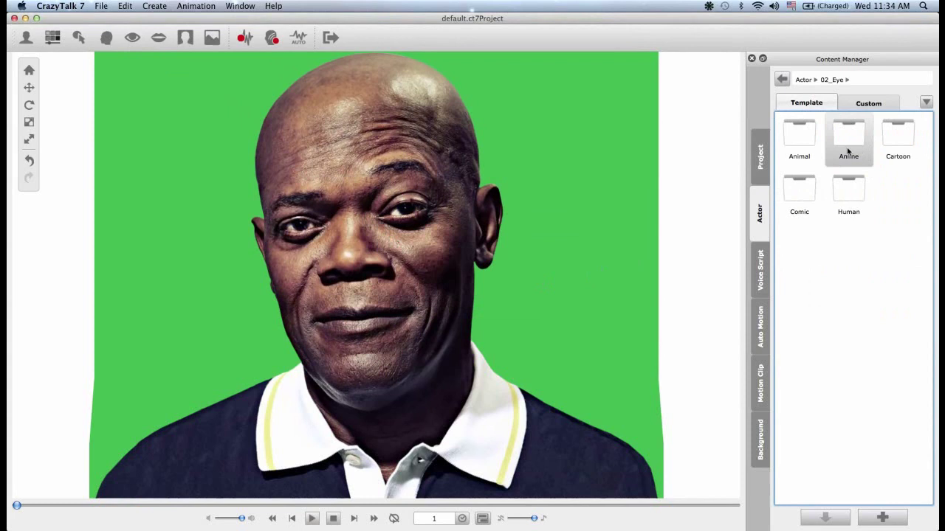
# Browse the Animal and Anime eye template folders, then open the Human eyes
pyautogui.doubleClick(804, 145)
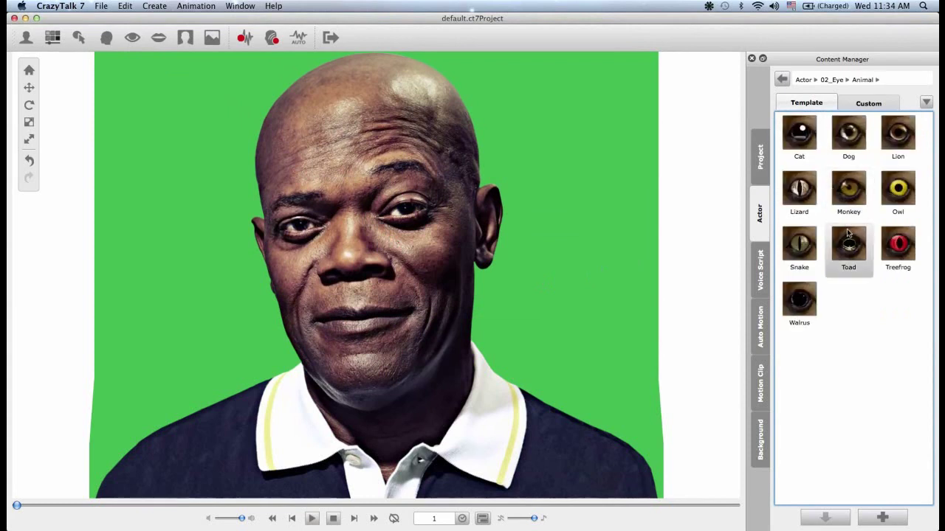
pyautogui.click(782, 79)
pyautogui.doubleClick(839, 135)
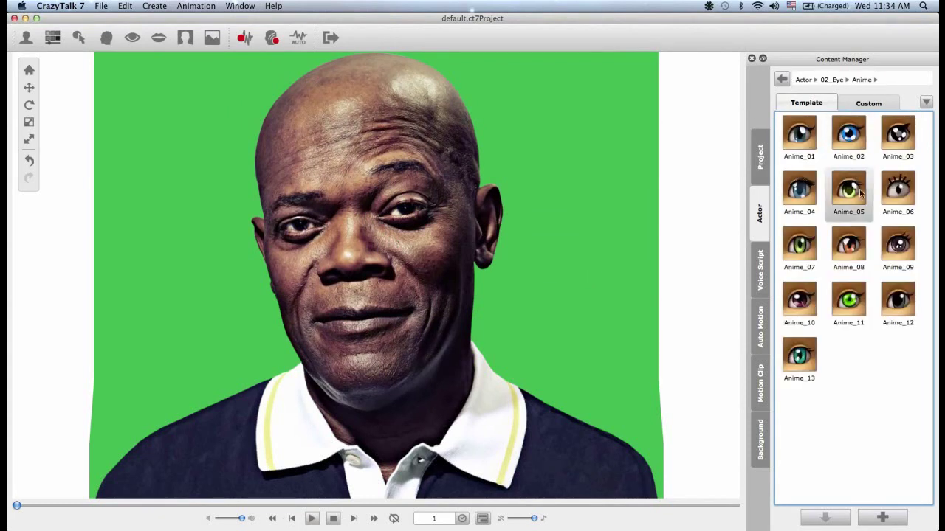
pyautogui.click(782, 79)
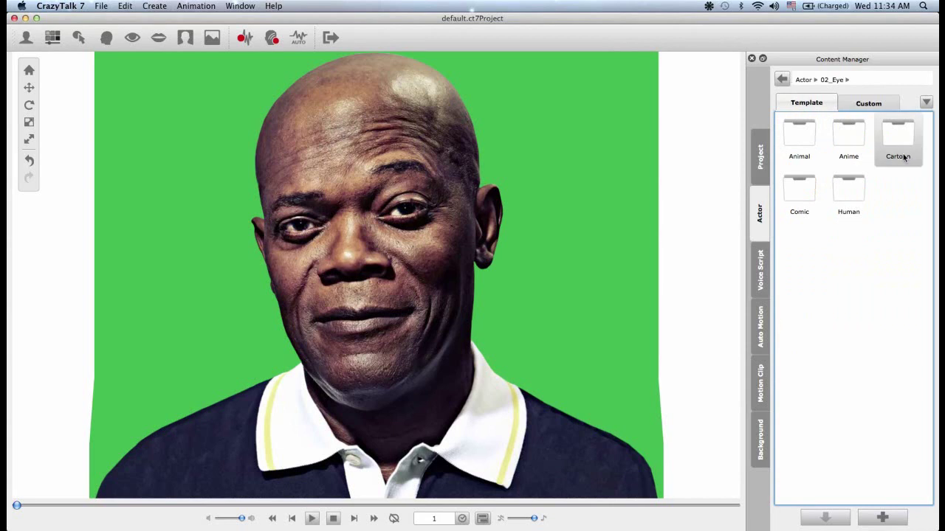
pyautogui.doubleClick(848, 189)
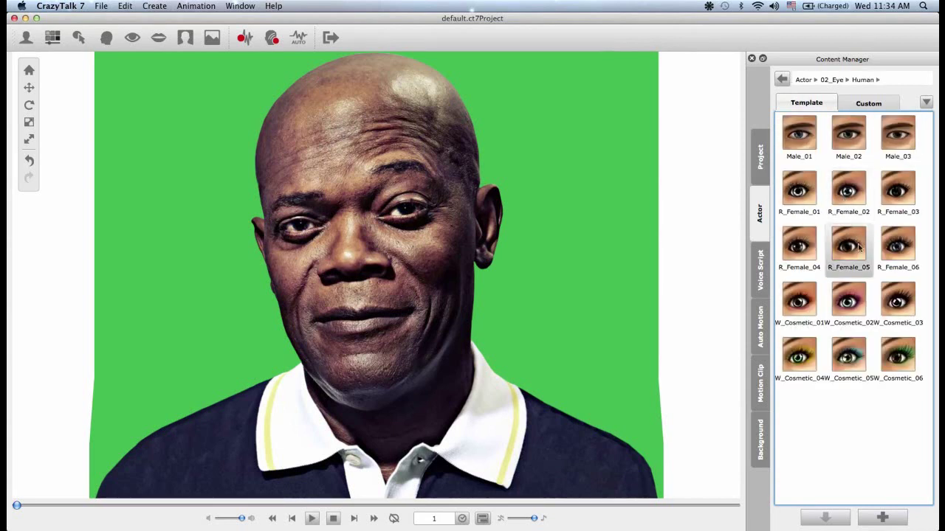
# Try the Male_01 and W_Cosmetic_01 eyes, then apply the Male_03 eye template
pyautogui.doubleClick(800, 134)
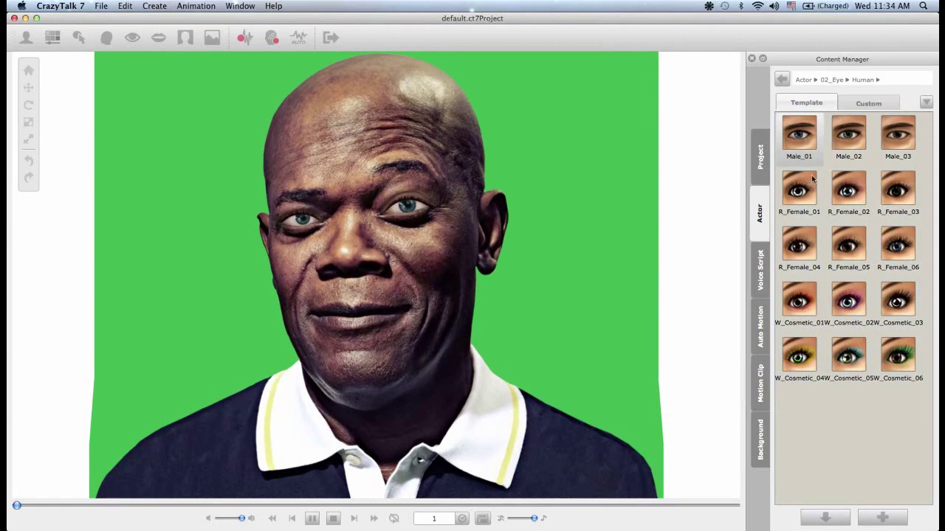
pyautogui.moveTo(800, 317); pyautogui.dragTo(395, 228)
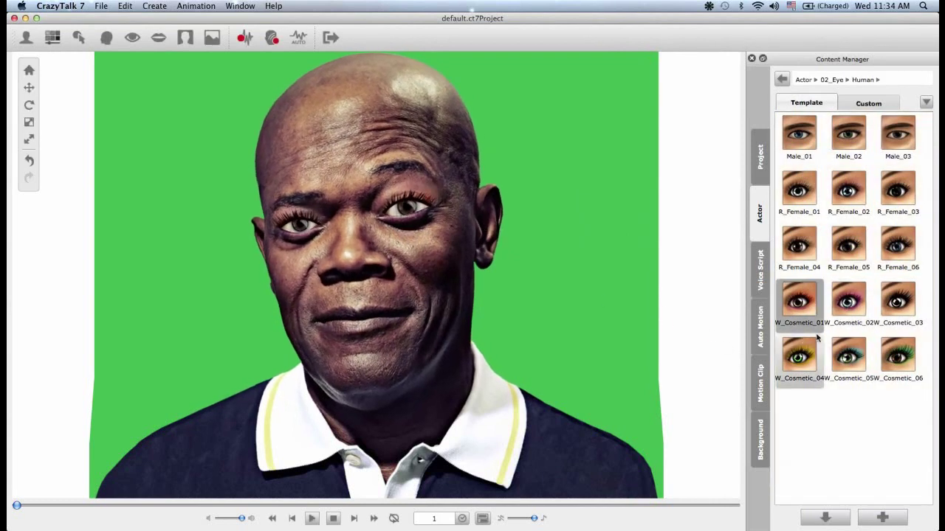
pyautogui.click(905, 127)
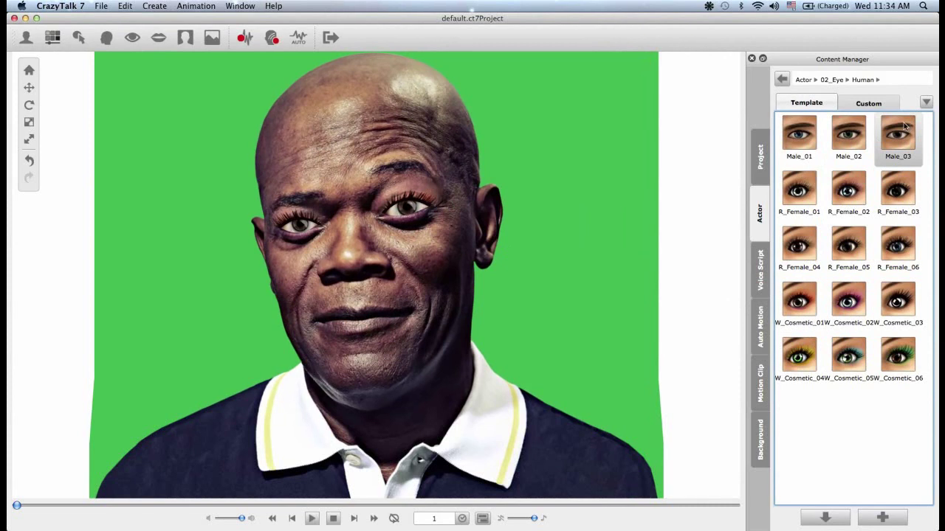
pyautogui.doubleClick(905, 127)
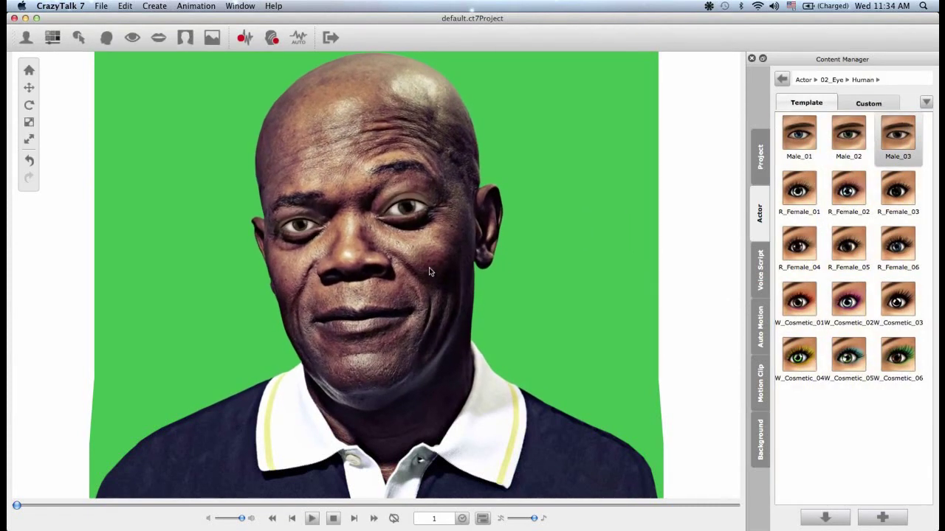
pyautogui.click(133, 38)
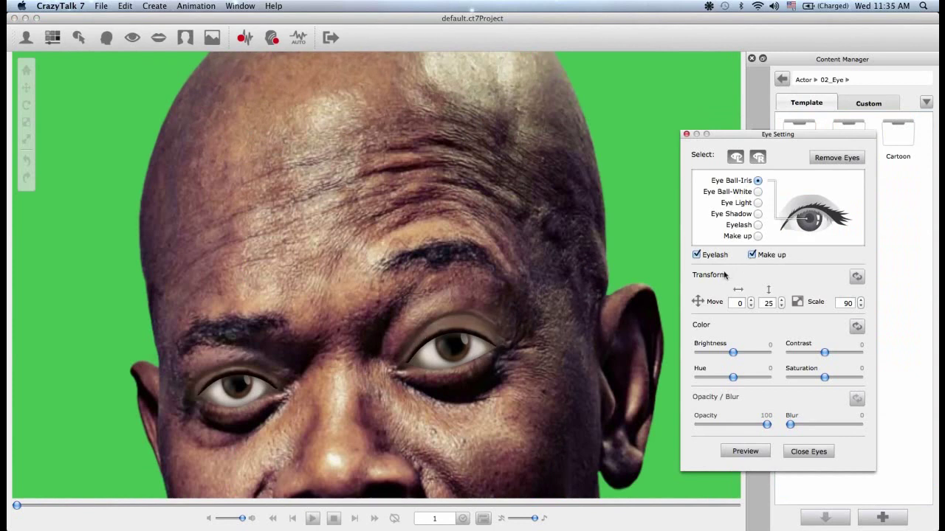
# Turn off eye makeup and keep the eyelashes visible
pyautogui.click(752, 255)
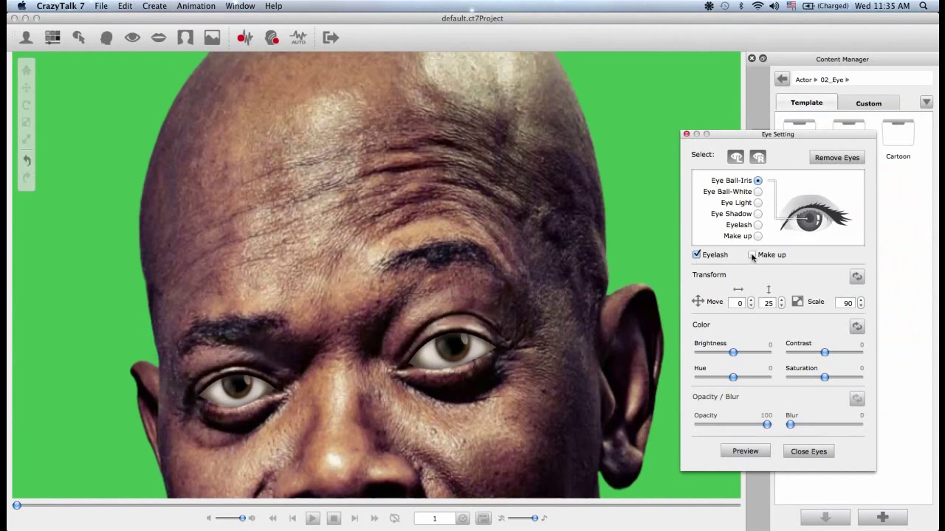
pyautogui.click(696, 254)
pyautogui.click(696, 255)
# Darken the iris brightness and set the eyeball-white brightness to -4
pyautogui.click(735, 354)
pyautogui.moveTo(732, 353)
pyautogui.mouseDown()
pyautogui.moveTo(698, 357)
pyautogui.moveTo(758, 359)
pyautogui.moveTo(732, 355)
pyautogui.mouseUp()
pyautogui.click(757, 192)
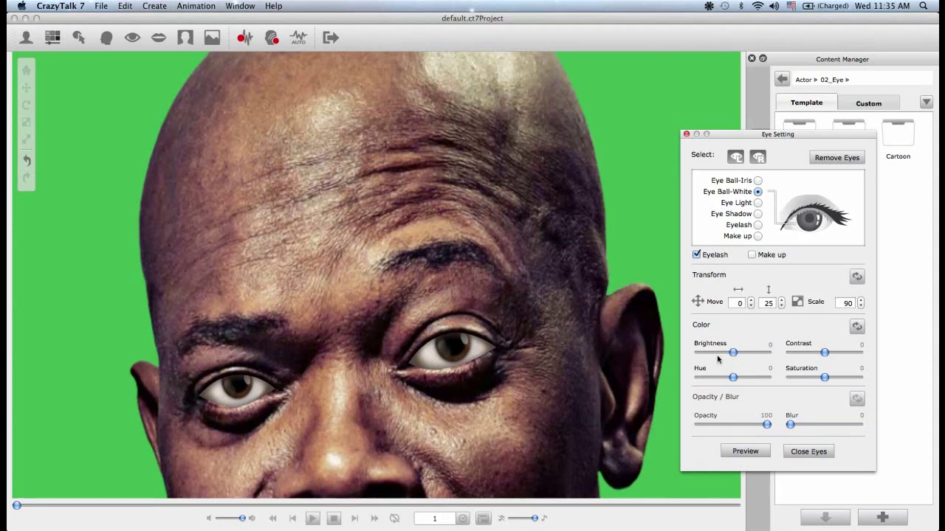
pyautogui.moveTo(734, 356)
pyautogui.mouseDown()
pyautogui.moveTo(771, 357)
pyautogui.moveTo(680, 363)
pyautogui.moveTo(760, 359)
pyautogui.moveTo(713, 358)
pyautogui.moveTo(739, 358)
pyautogui.moveTo(731, 355)
pyautogui.mouseUp()
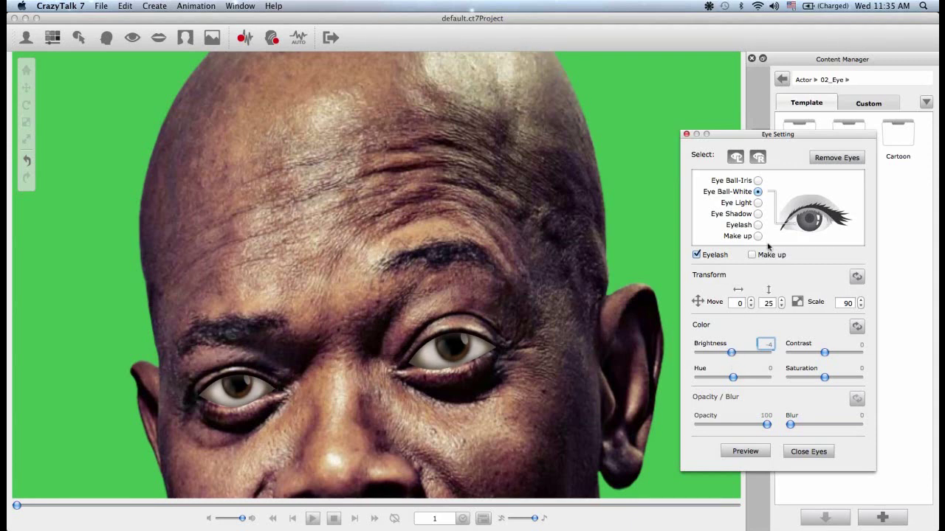
# Set Eye Shadow brightness to -32 and preview the eyes closing
pyautogui.click(758, 203)
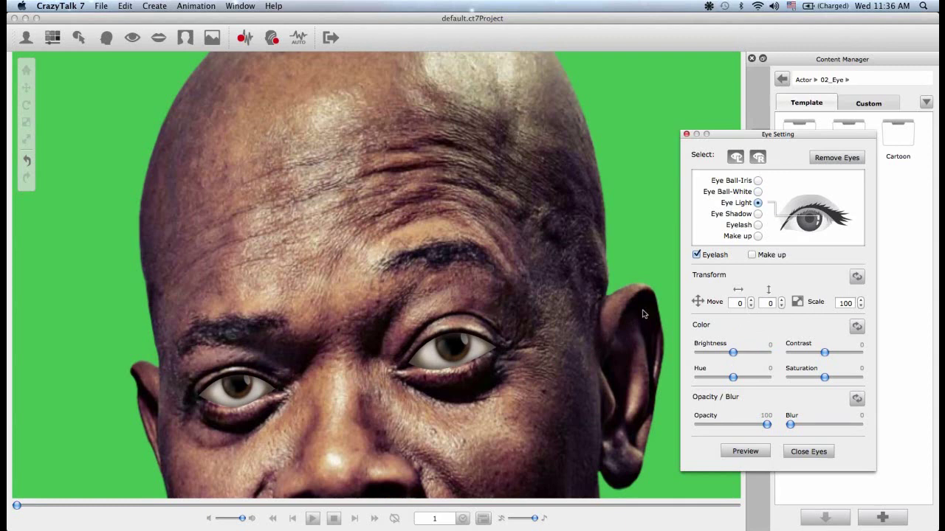
pyautogui.click(758, 214)
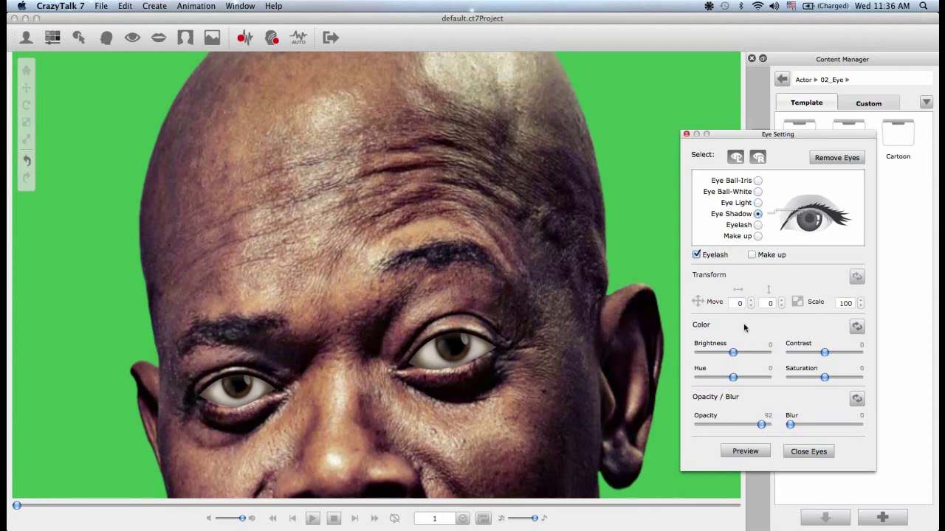
pyautogui.moveTo(734, 354)
pyautogui.mouseDown()
pyautogui.moveTo(688, 360)
pyautogui.moveTo(771, 358)
pyautogui.moveTo(722, 360)
pyautogui.mouseUp()
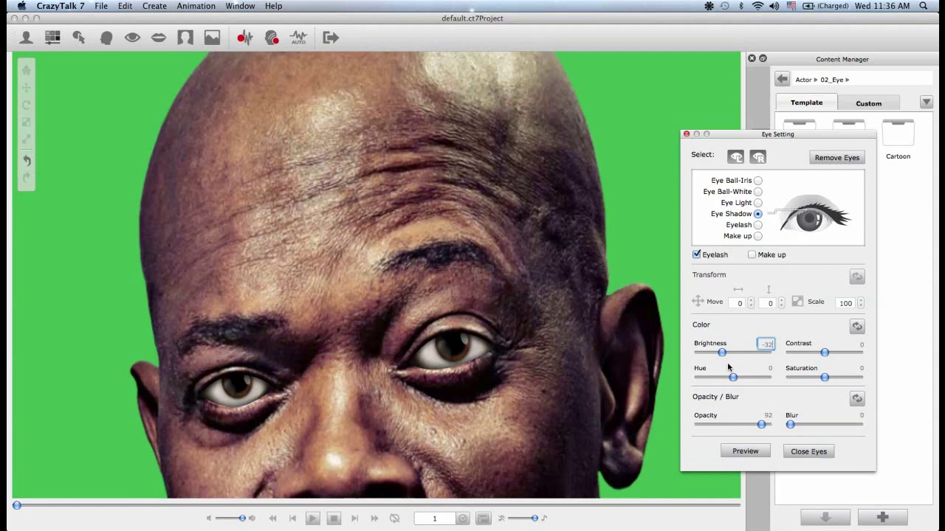
pyautogui.click(799, 452)
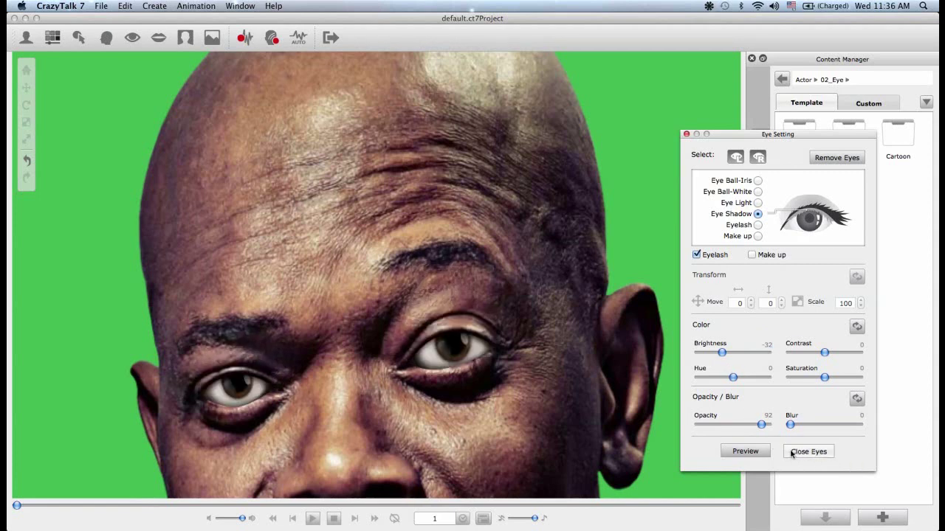
# Preview the eyes looking around, then close Eye Setting to return to the full face
pyautogui.click(743, 455)
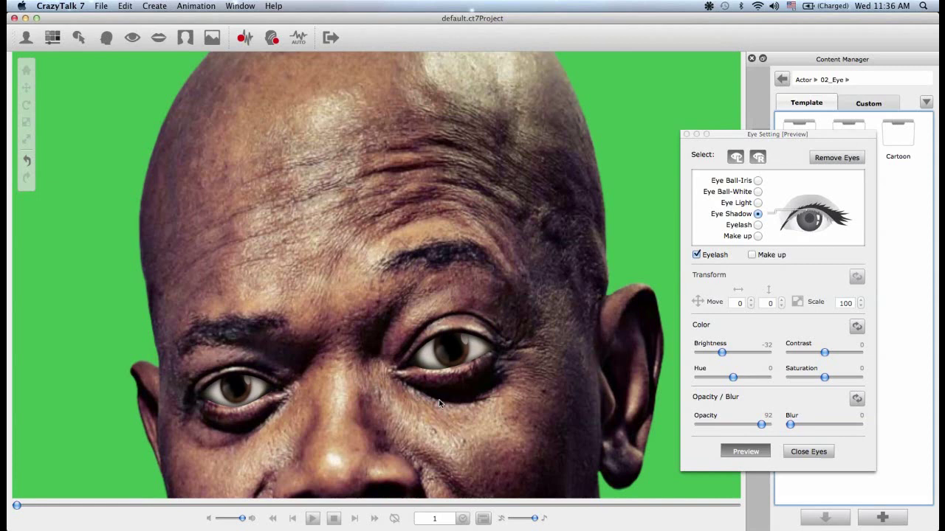
pyautogui.click(747, 453)
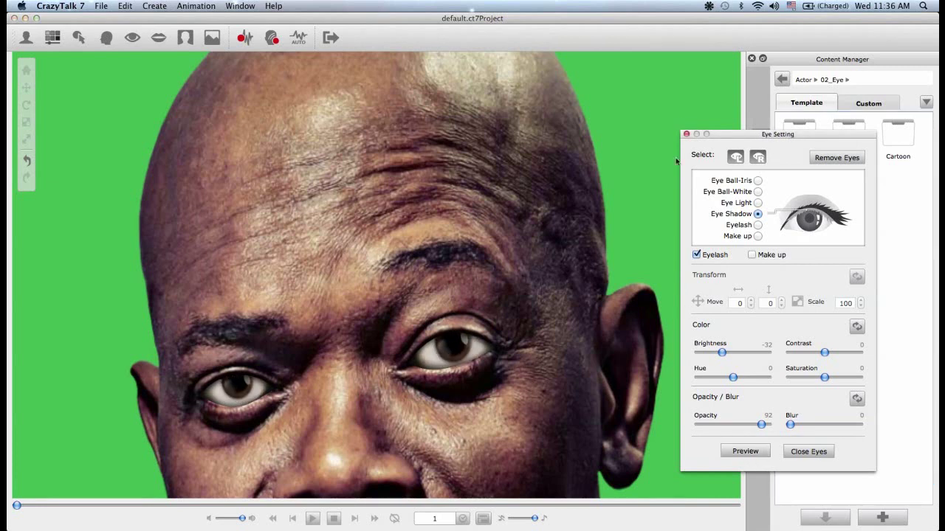
pyautogui.click(687, 135)
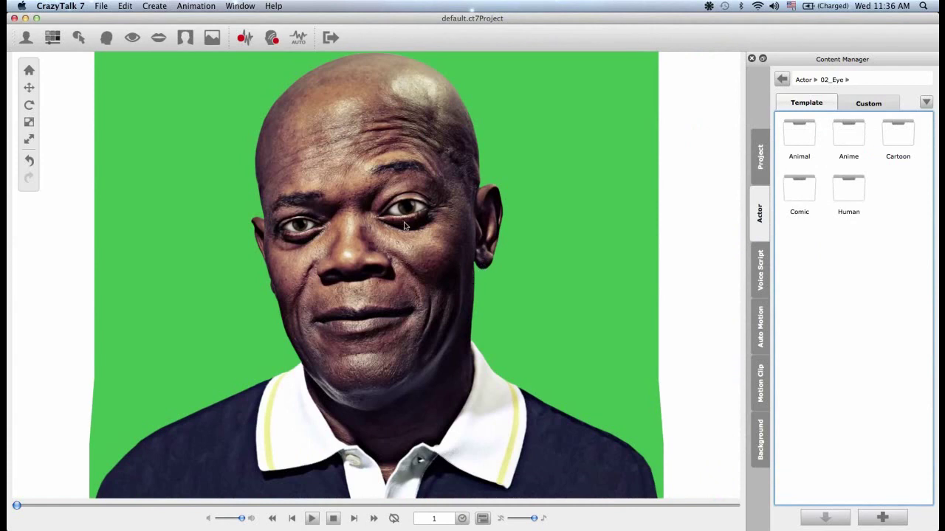
# Try the ivory, vampire and gold teeth templates, ending on the first Teeth_normal
pyautogui.click(159, 38)
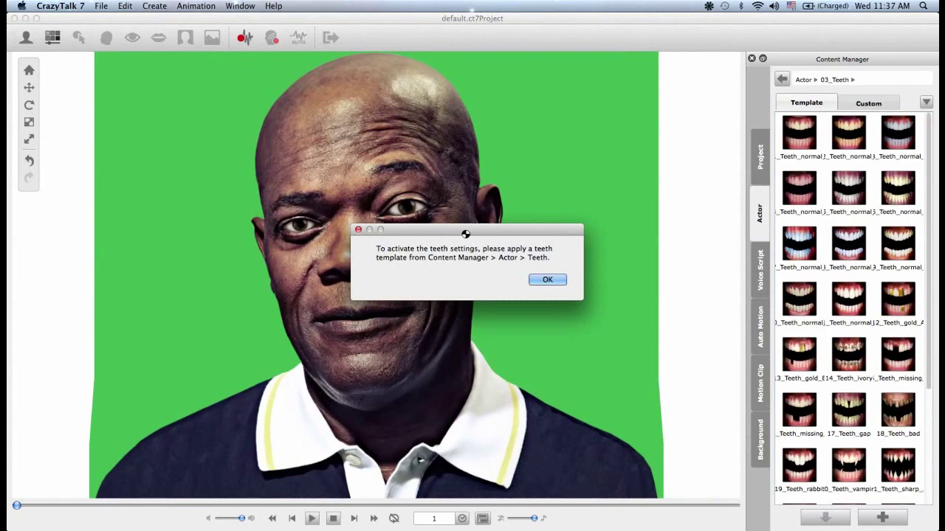
pyautogui.click(544, 280)
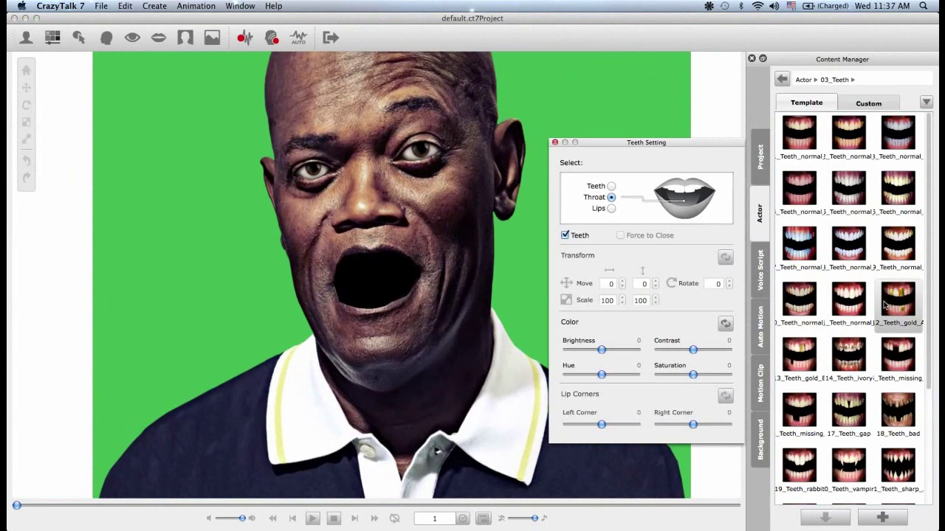
pyautogui.doubleClick(849, 354)
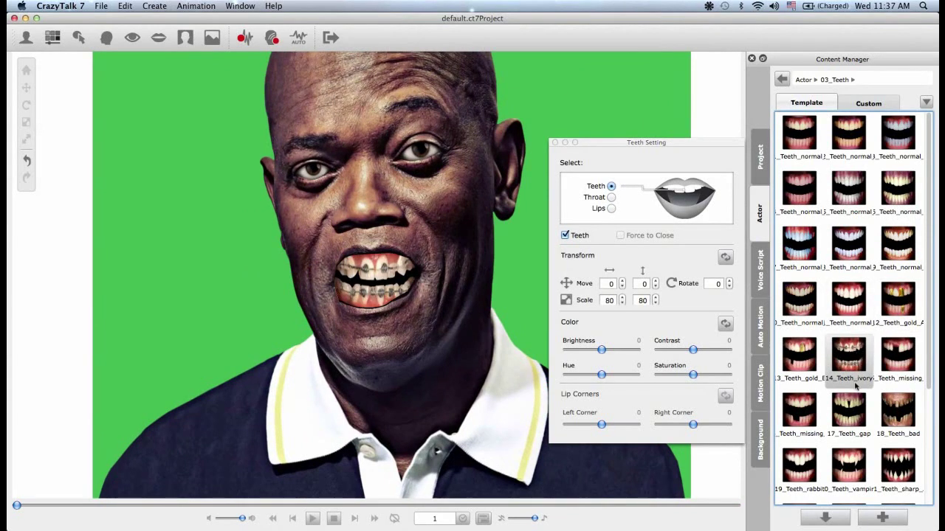
pyautogui.doubleClick(851, 456)
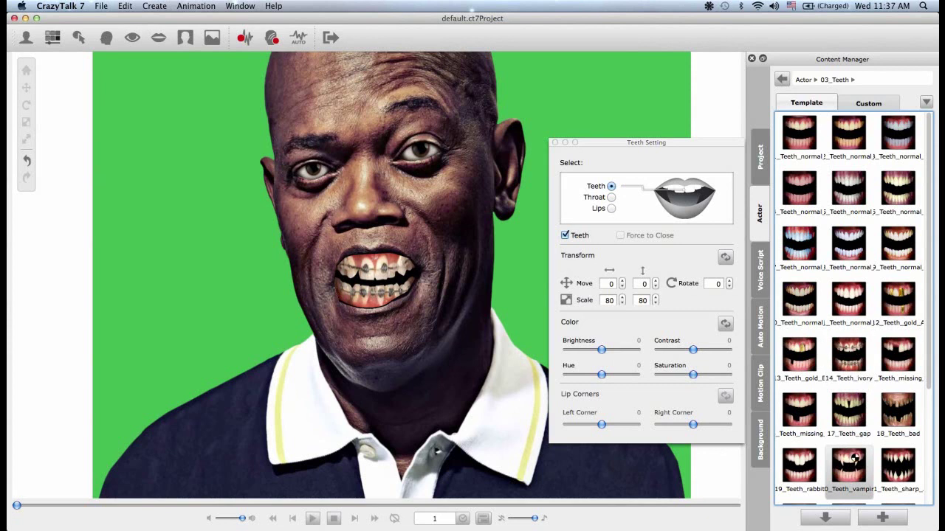
pyautogui.doubleClick(909, 297)
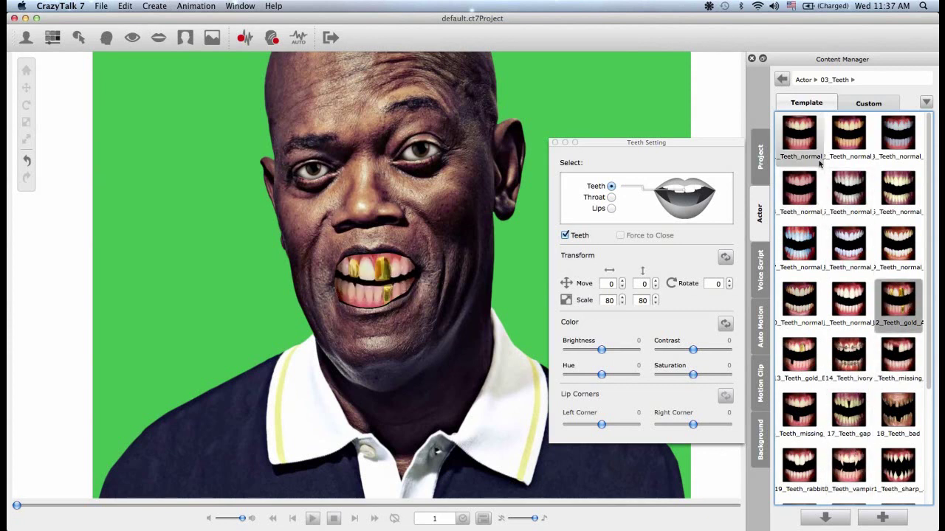
pyautogui.doubleClick(800, 136)
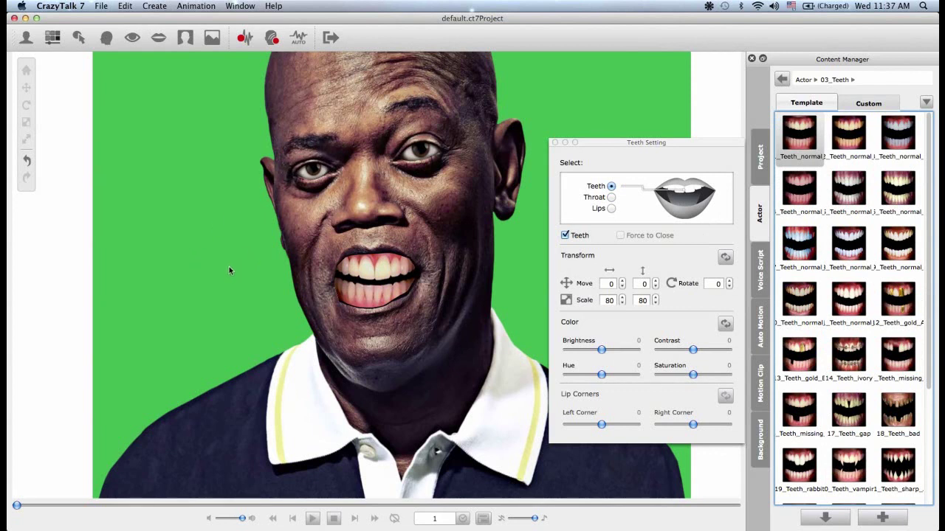
# Set teeth Rotate to 3, Scale to 72 by 72, and Move X to -3
pyautogui.click(729, 281)
pyautogui.click(729, 280)
pyautogui.click(729, 281)
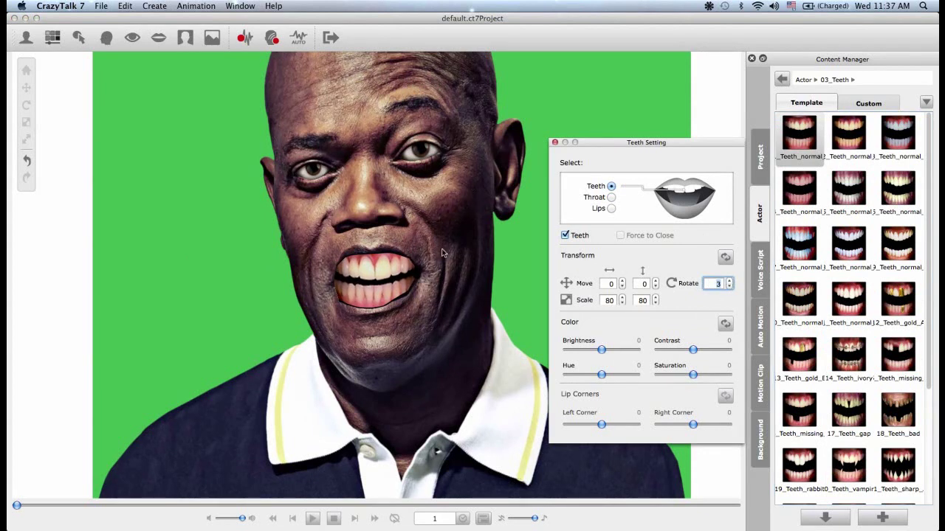
pyautogui.click(623, 304)
pyautogui.click(623, 304)
pyautogui.click(623, 303)
pyautogui.click(622, 303)
pyautogui.click(623, 303)
pyautogui.click(622, 304)
pyautogui.click(623, 303)
pyautogui.click(623, 303)
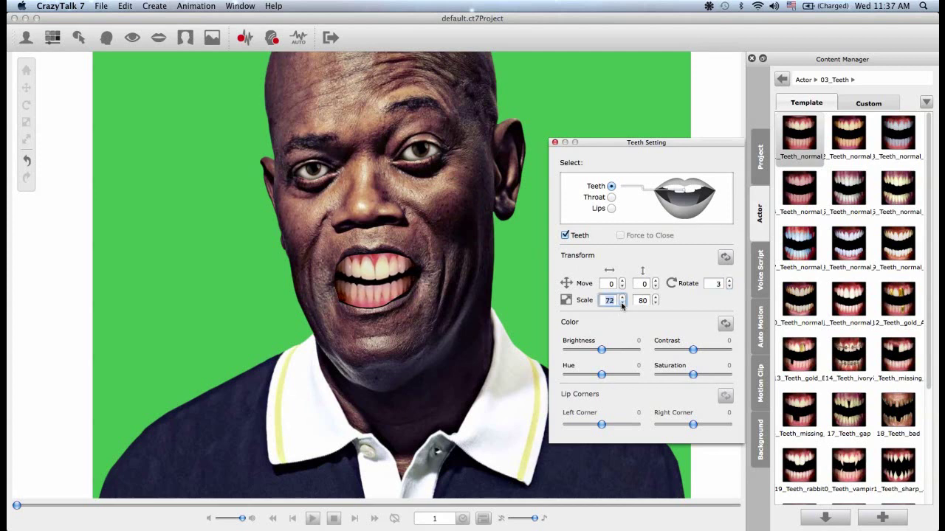
pyautogui.click(656, 303)
pyautogui.click(655, 304)
pyautogui.click(655, 303)
pyautogui.click(656, 303)
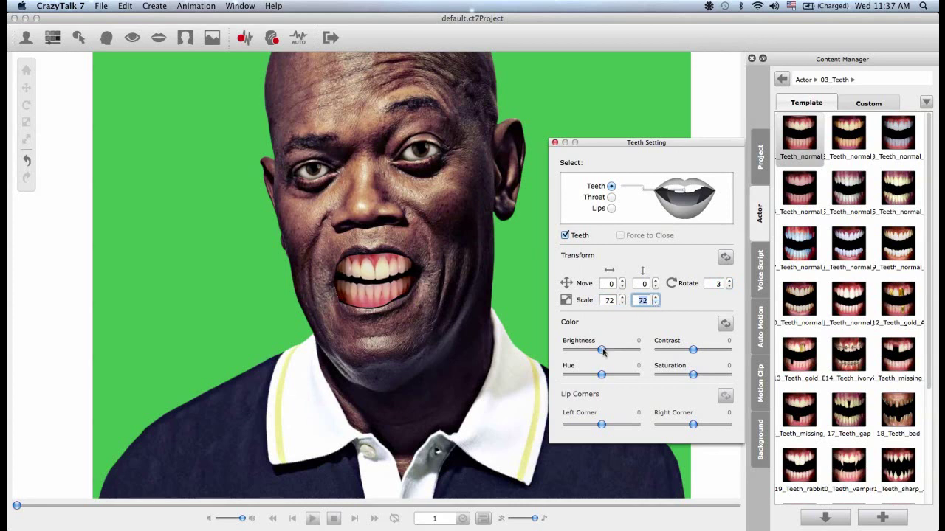
pyautogui.click(623, 287)
pyautogui.click(623, 287)
pyautogui.click(623, 288)
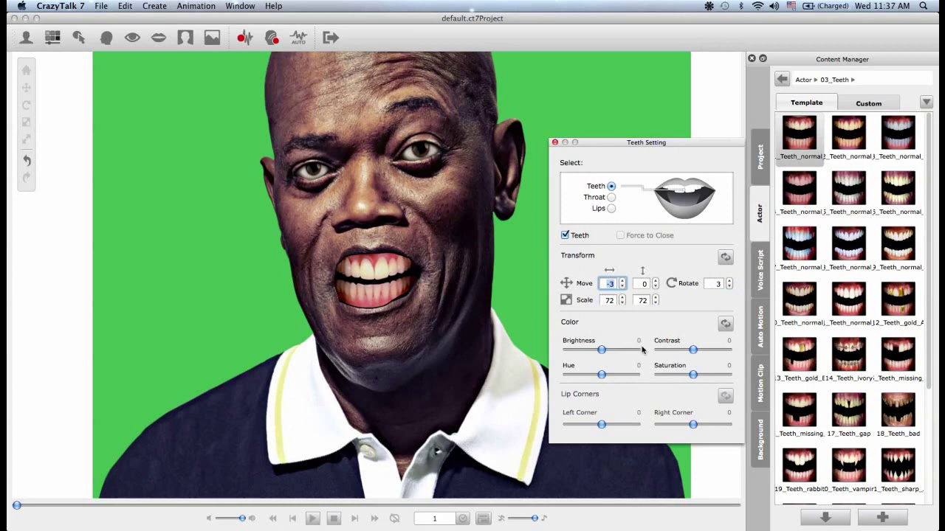
# Adjust teeth brightness, set saturation to -10, and close Teeth Setting
pyautogui.moveTo(603, 353)
pyautogui.mouseDown()
pyautogui.moveTo(588, 353)
pyautogui.moveTo(603, 352)
pyautogui.mouseUp()
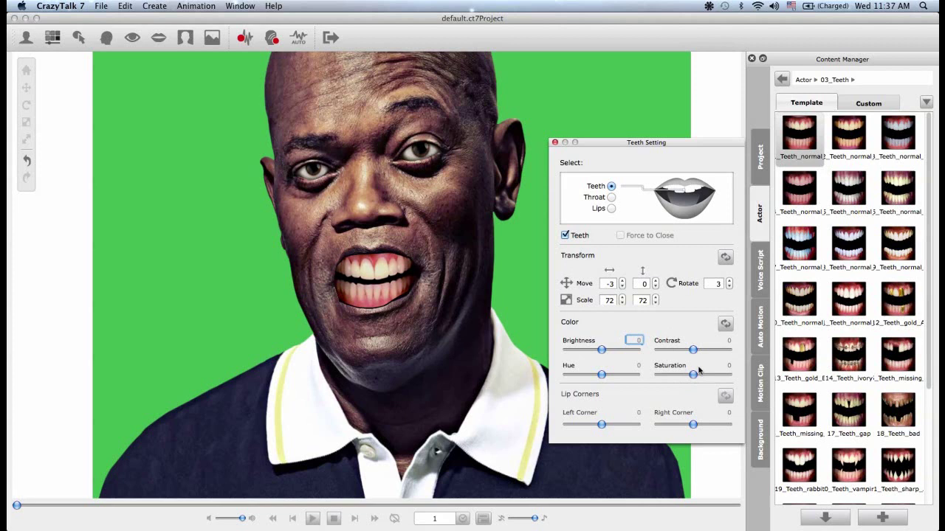
pyautogui.moveTo(692, 375)
pyautogui.mouseDown()
pyautogui.moveTo(683, 378)
pyautogui.moveTo(691, 380)
pyautogui.mouseUp()
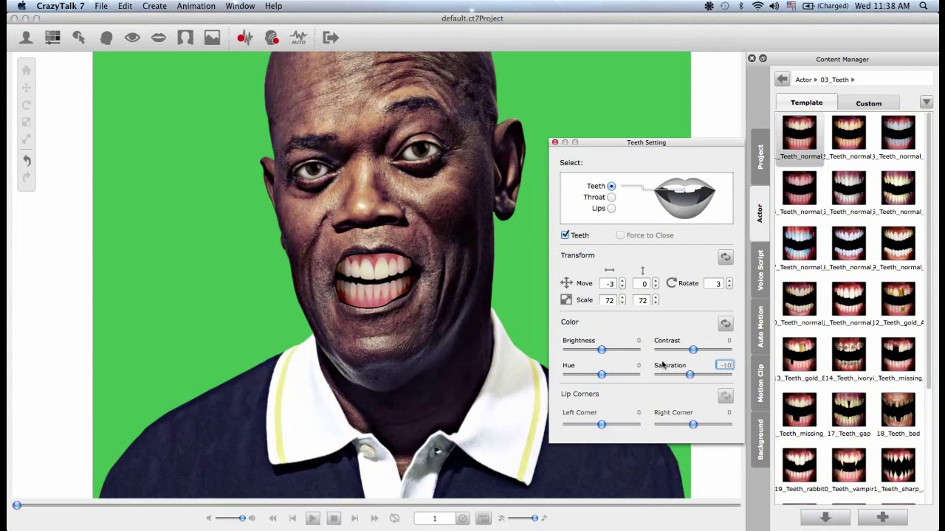
pyautogui.click(556, 143)
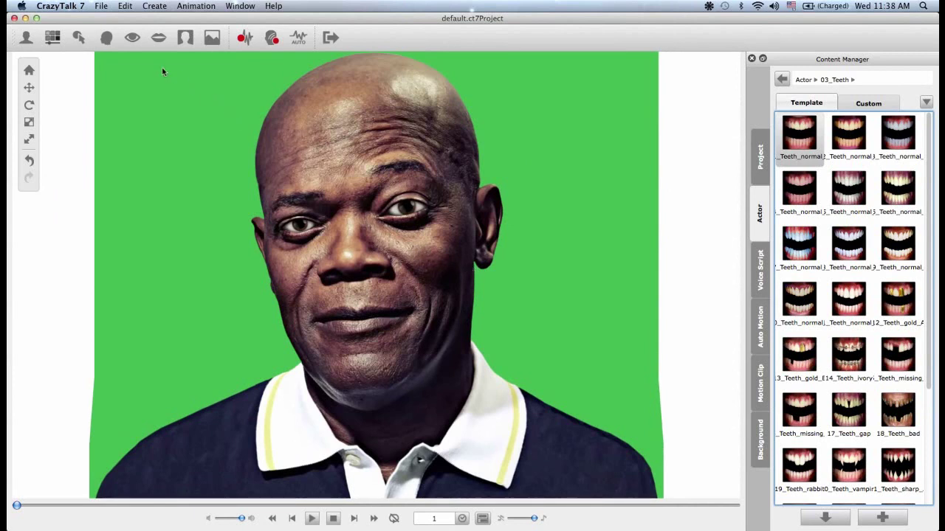
pyautogui.click(79, 38)
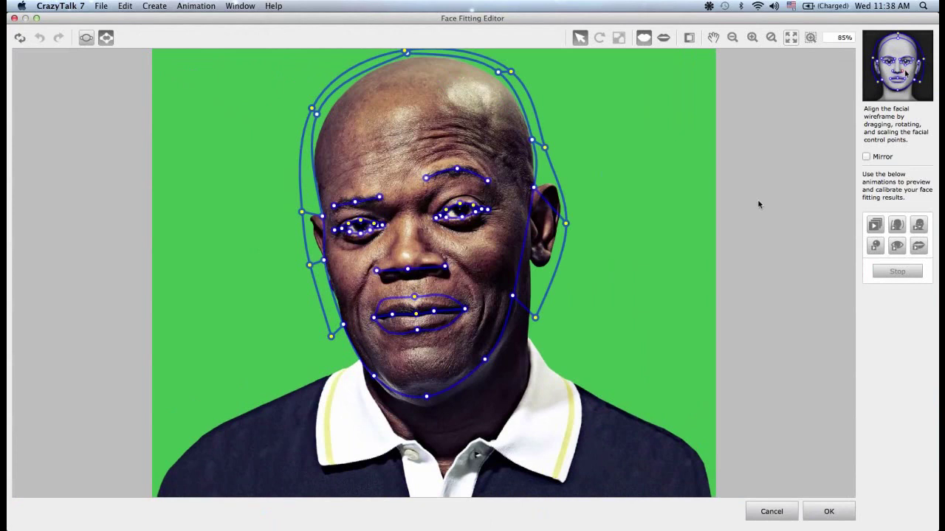
pyautogui.click(898, 246)
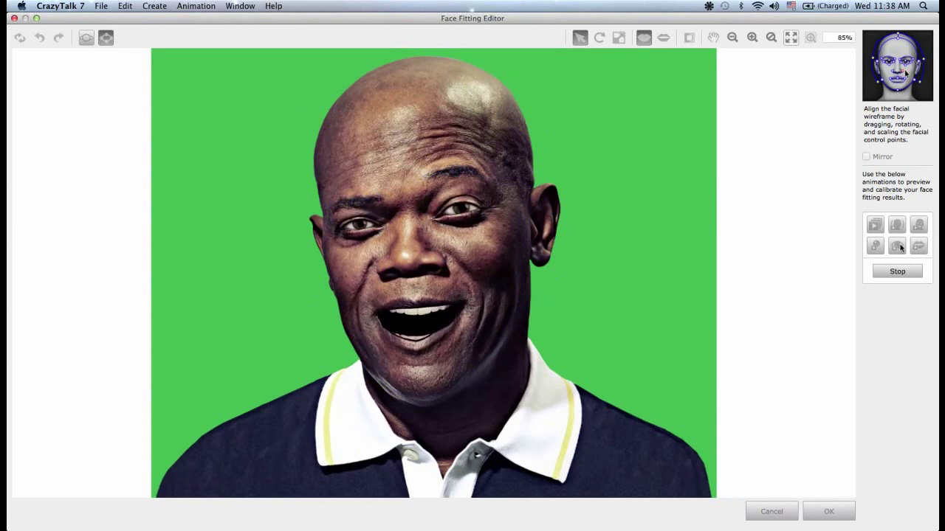
pyautogui.click(902, 270)
pyautogui.click(918, 247)
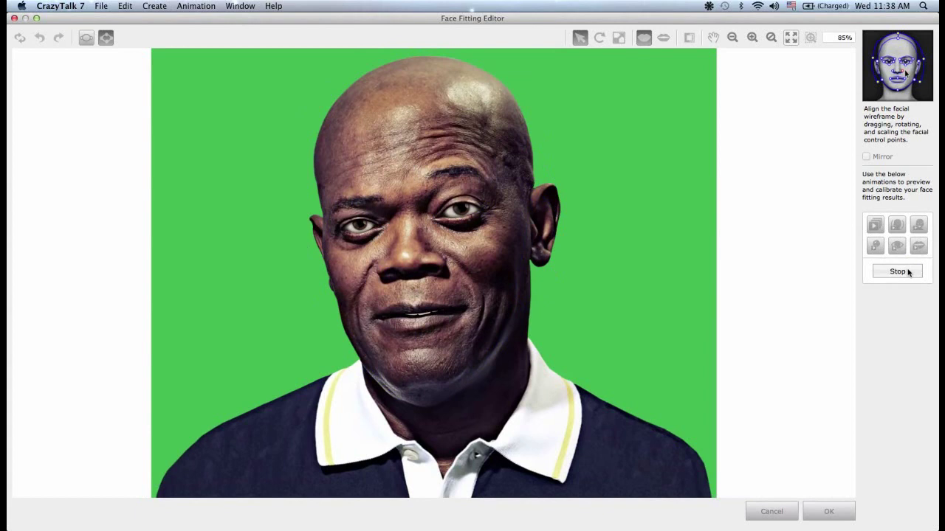
pyautogui.click(905, 275)
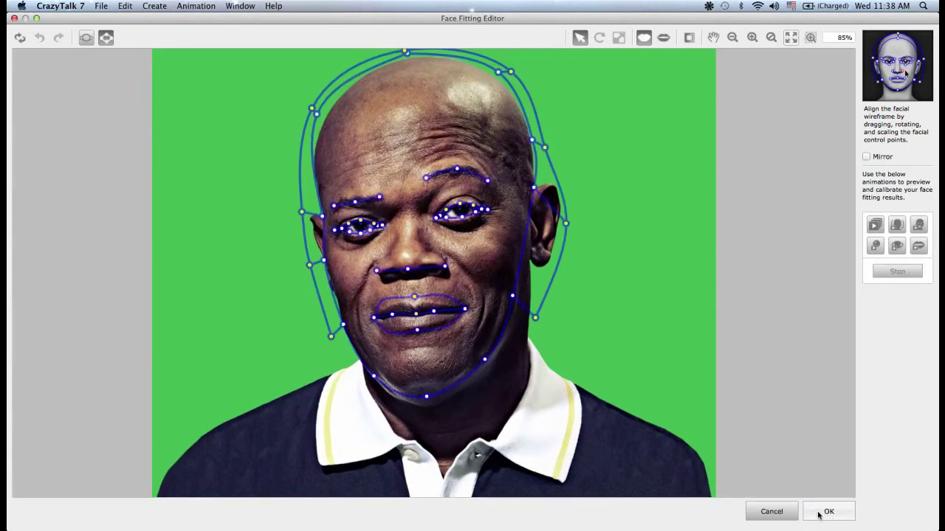
pyautogui.click(791, 515)
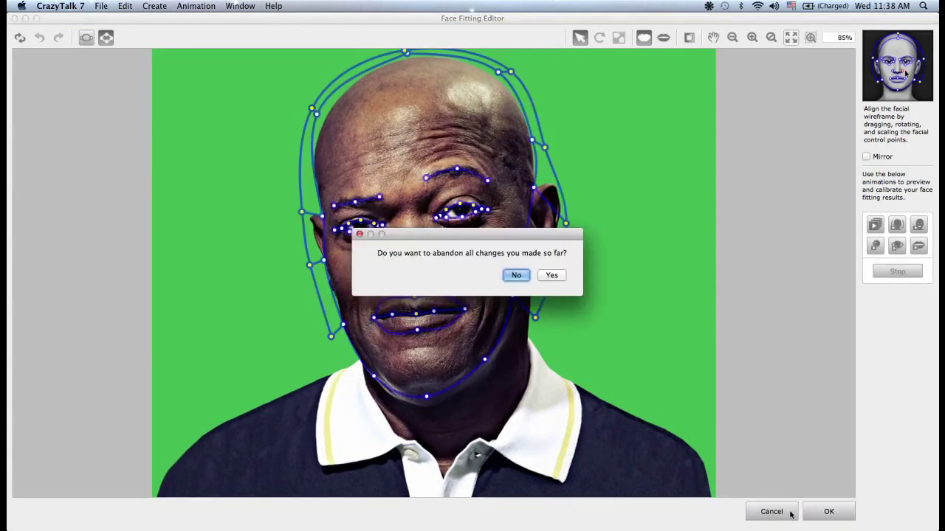
pyautogui.click(544, 276)
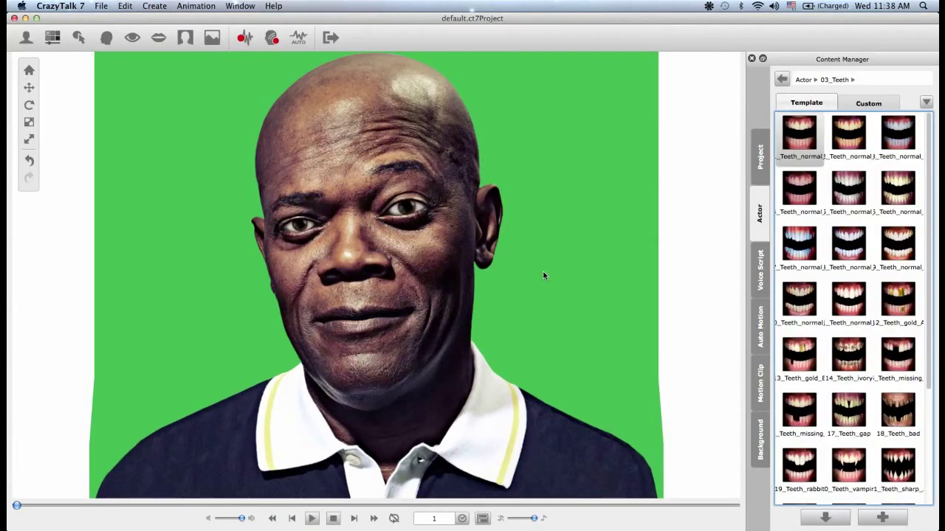